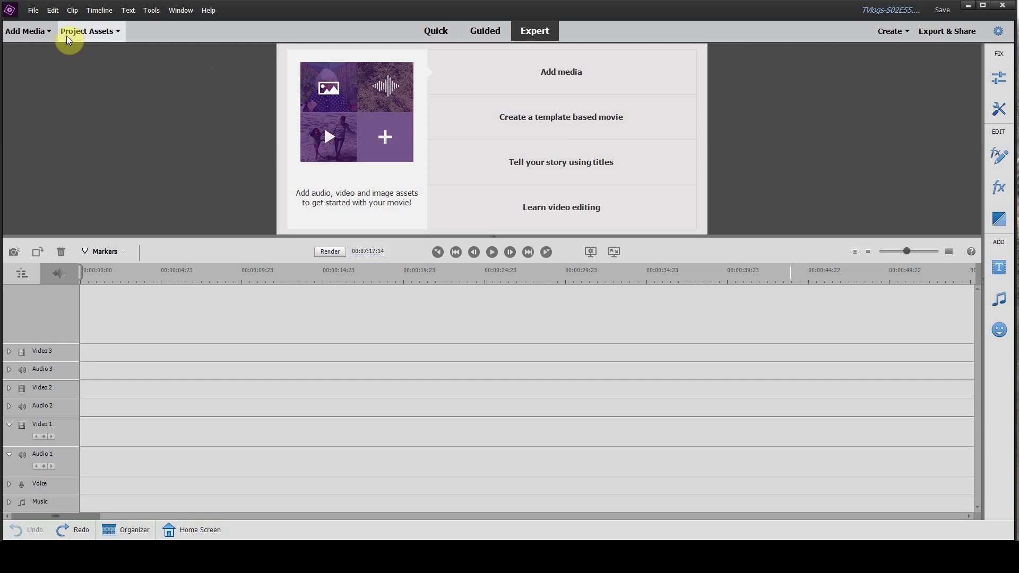
# Show the Project Assets bin from the Add Media menu.
pyautogui.click(44, 33)
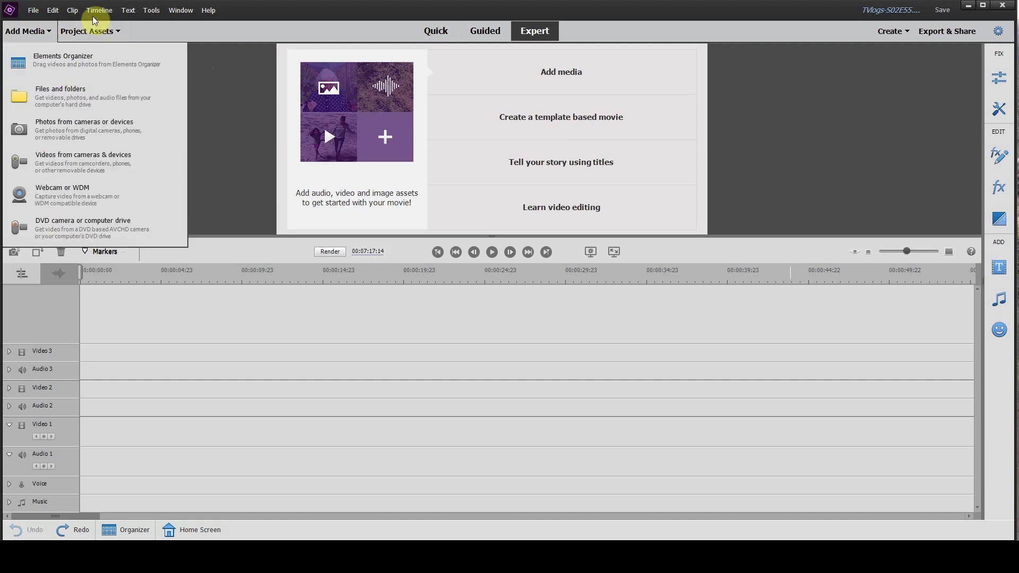
pyautogui.click(87, 31)
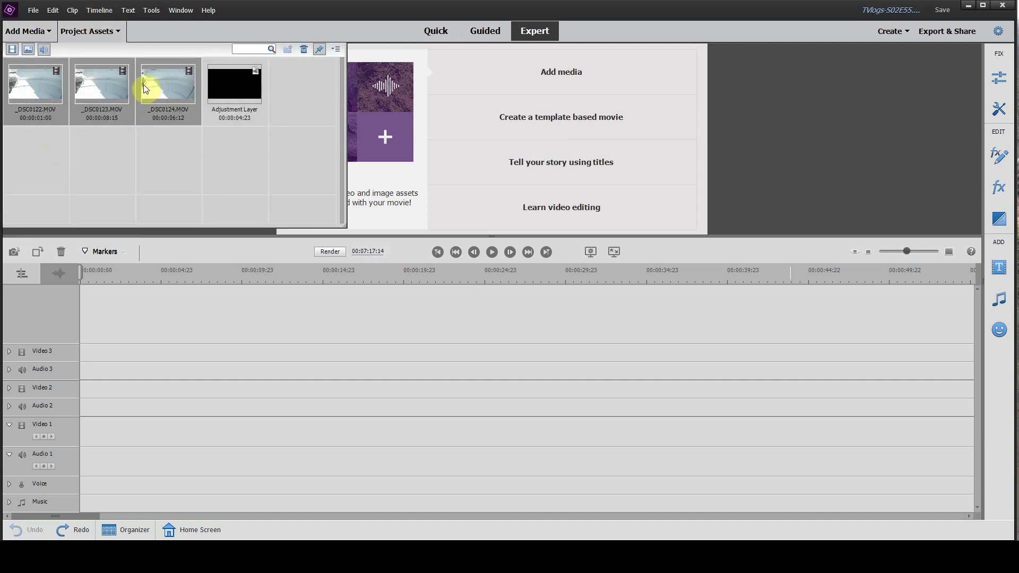
pyautogui.click(167, 162)
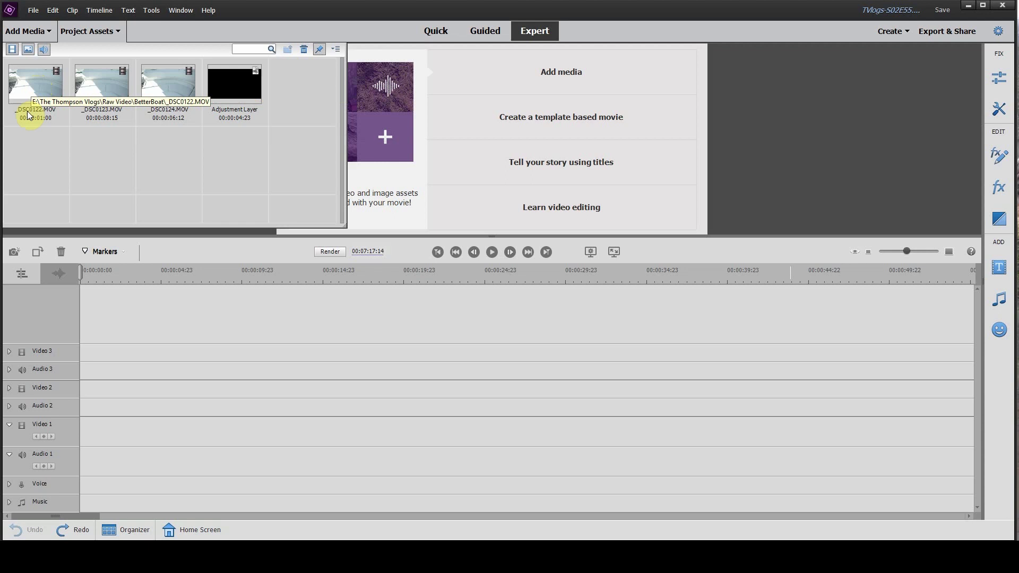
# Select the clips _DSC0122.MOV through _DSC0124.MOV together.
pyautogui.click(159, 85)
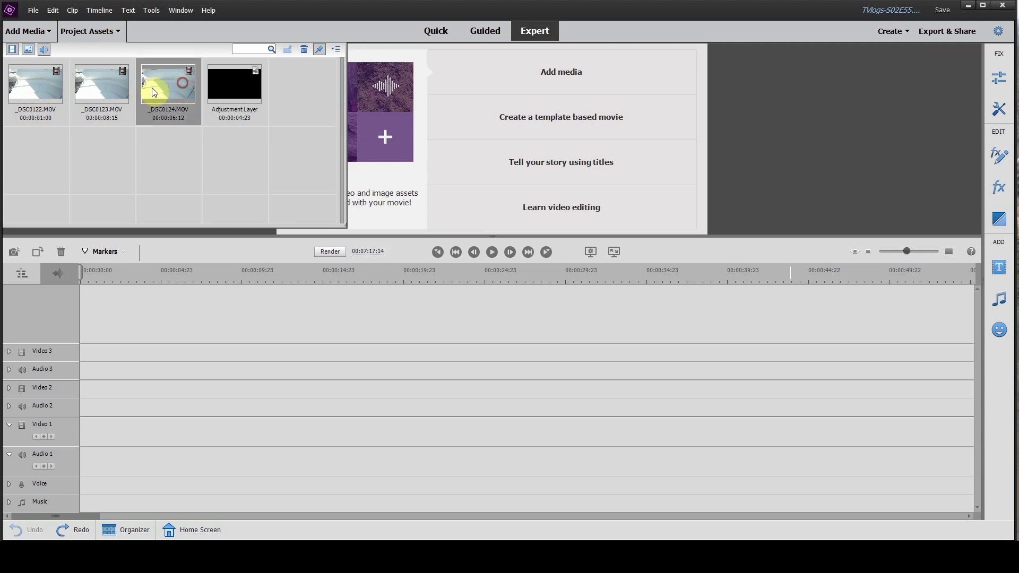
pyautogui.click(55, 85)
pyautogui.hotkey('ctrl', 'a')
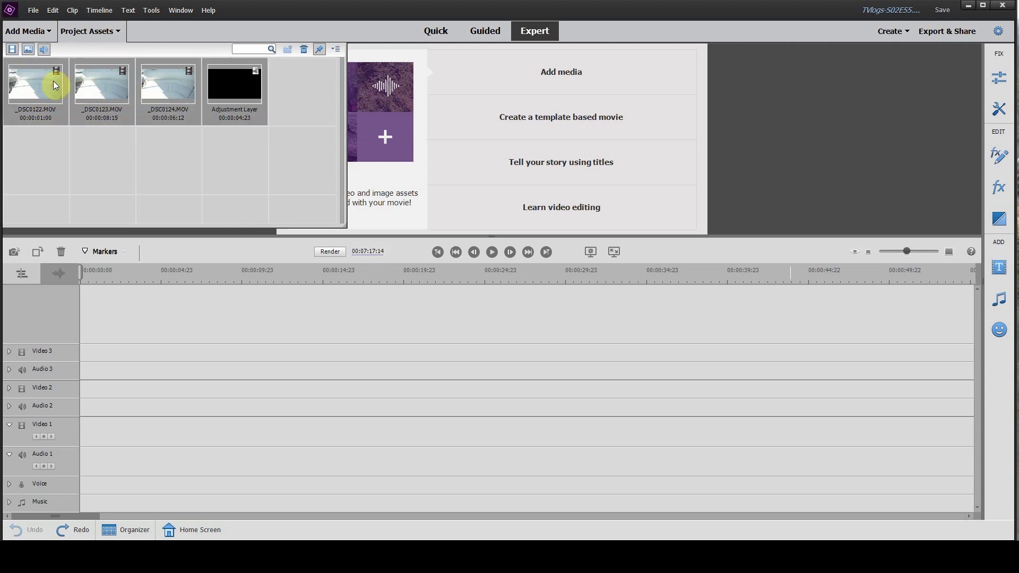
pyautogui.click(183, 189)
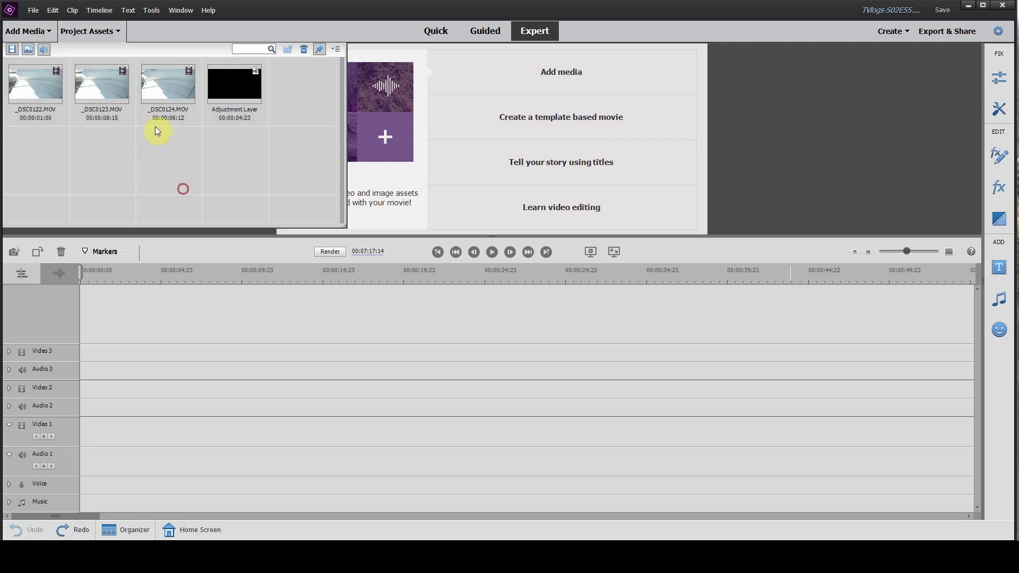
pyautogui.click(56, 71)
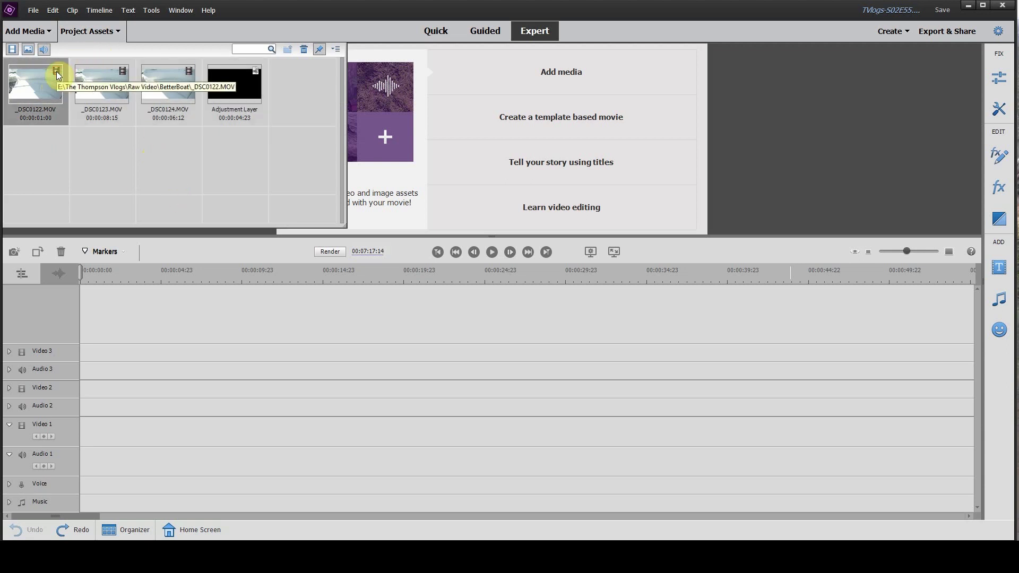
pyautogui.hotkey('shift', 'Right')
pyautogui.hotkey('shift', 'Right')
# Drag the three boat clips onto Video 1 at 00:00:00:00, scrub through them, then deselect.
pyautogui.moveTo(51, 75); pyautogui.dragTo(110, 448)
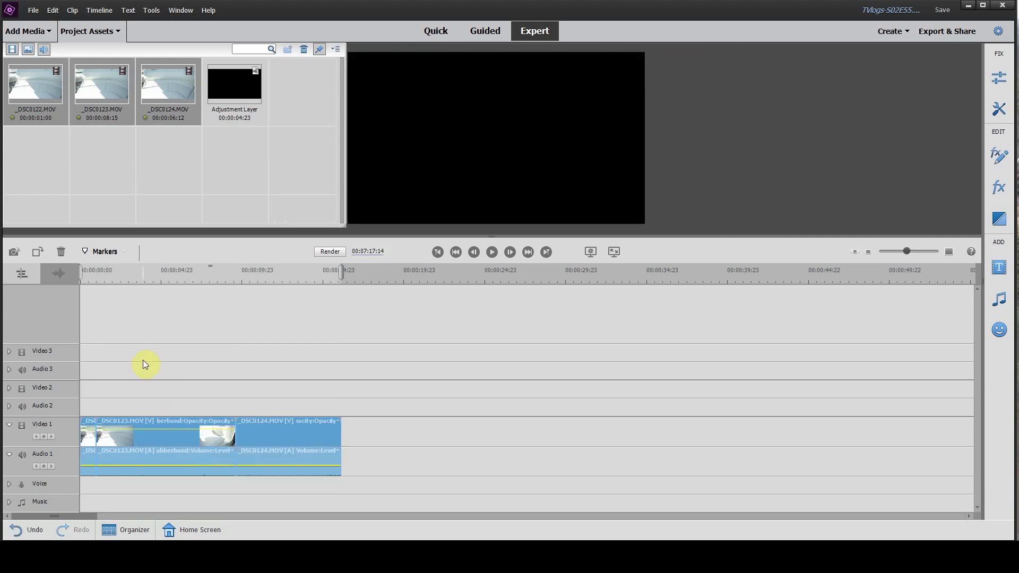
pyautogui.click(103, 275)
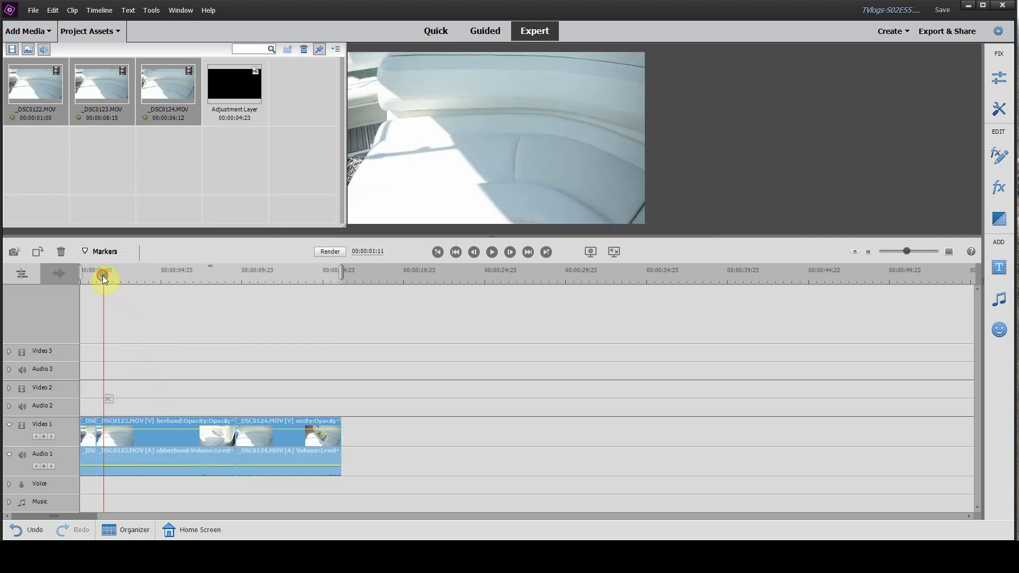
pyautogui.moveTo(103, 276); pyautogui.dragTo(370, 317)
pyautogui.click(223, 386)
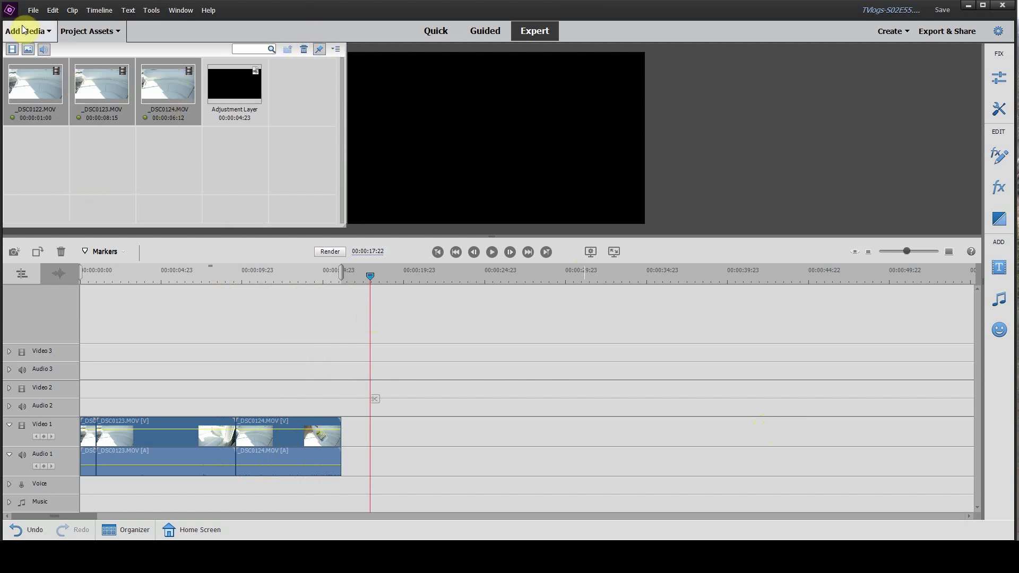
# Create an Adjustment Layer item via Project Assets Panel options > New Item.
pyautogui.click(338, 49)
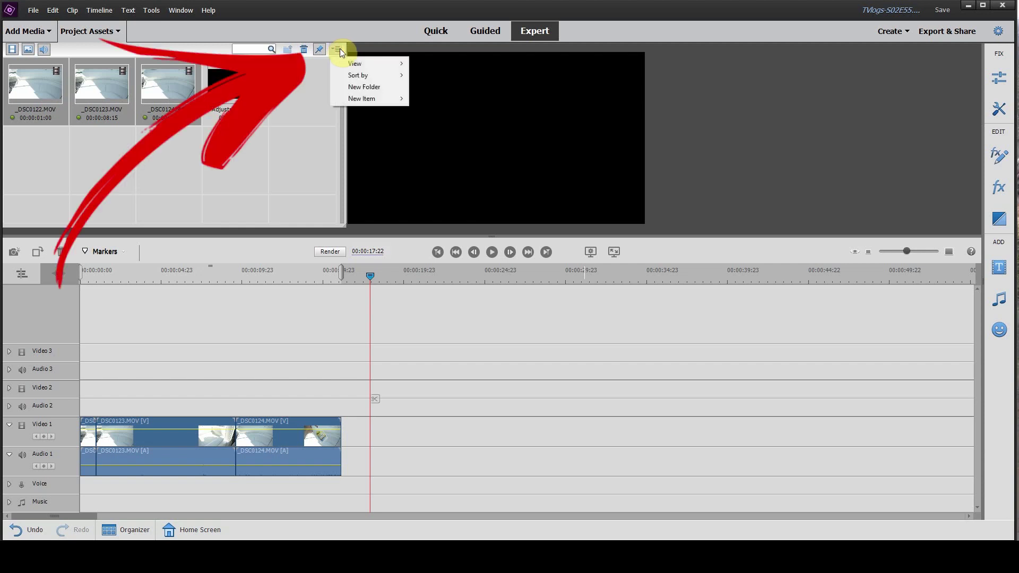
pyautogui.moveTo(378, 103)
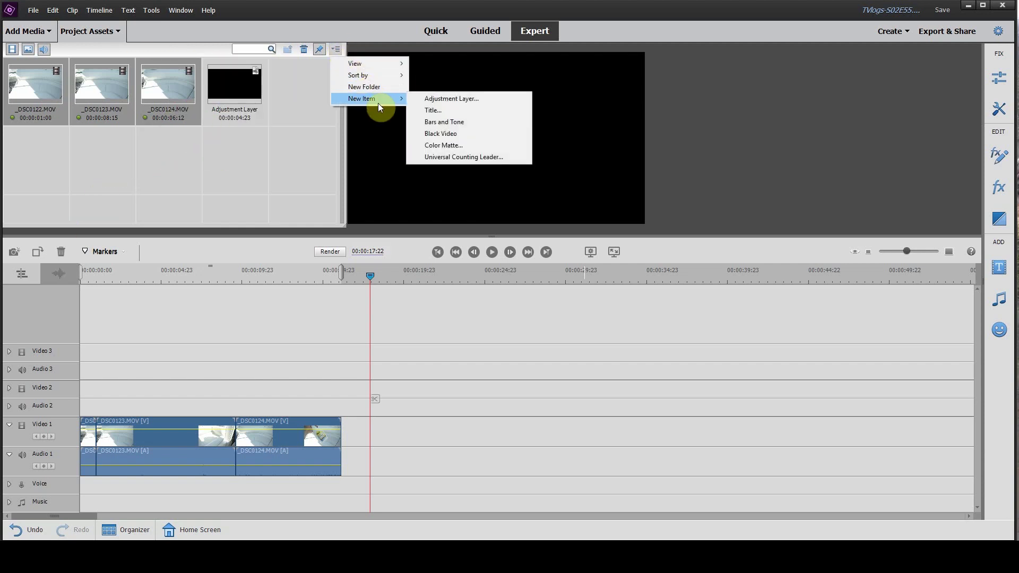
pyautogui.click(474, 100)
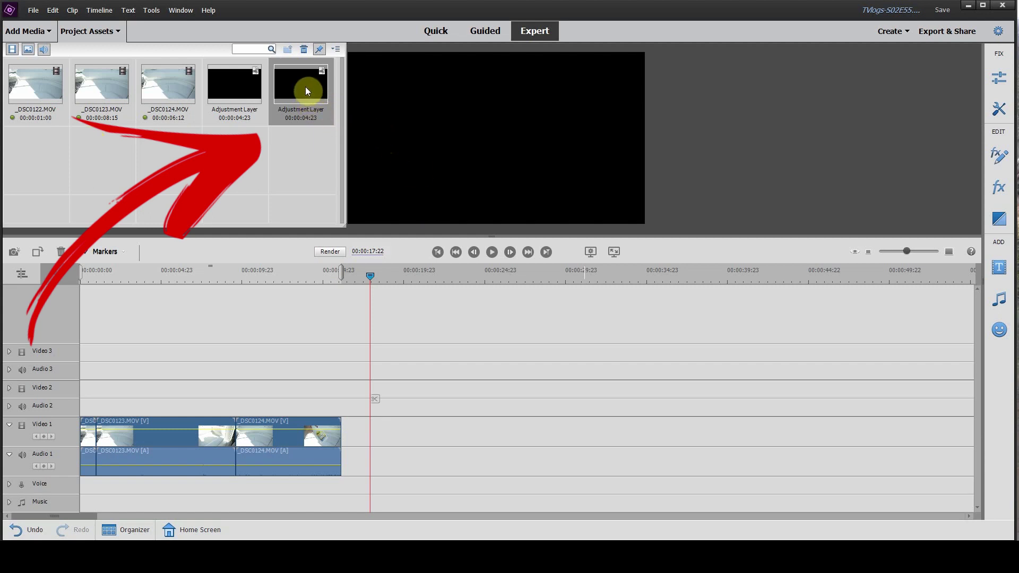
# Place the Adjustment Layer on Video 2 at the start and stretch it over all three clips.
pyautogui.moveTo(302, 91)
pyautogui.mouseDown()
pyautogui.moveTo(316, 348)
pyautogui.moveTo(162, 404)
pyautogui.moveTo(85, 398)
pyautogui.mouseUp()
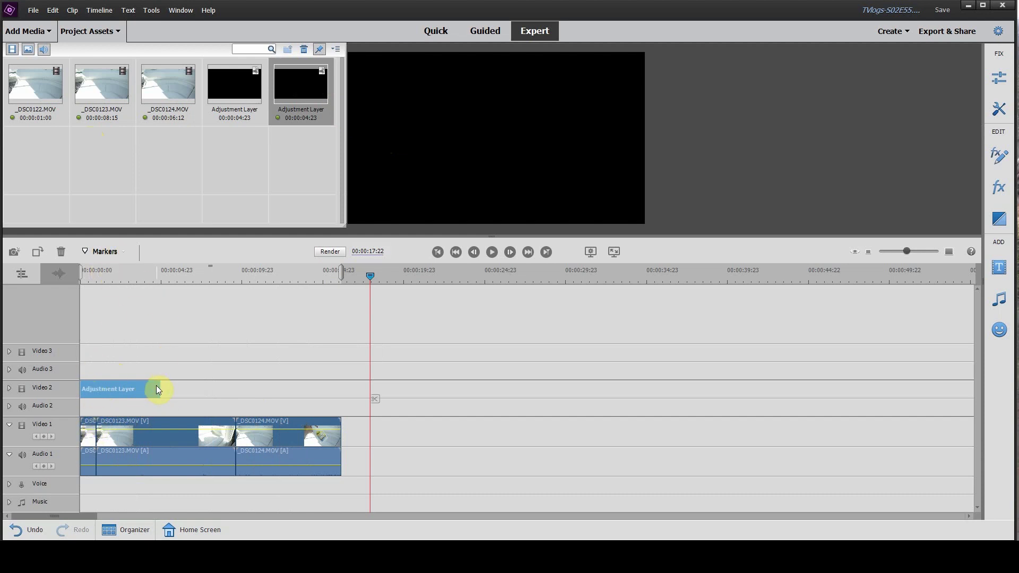
pyautogui.moveTo(158, 391)
pyautogui.mouseDown()
pyautogui.moveTo(346, 403)
pyautogui.moveTo(352, 393)
pyautogui.moveTo(340, 392)
pyautogui.mouseUp()
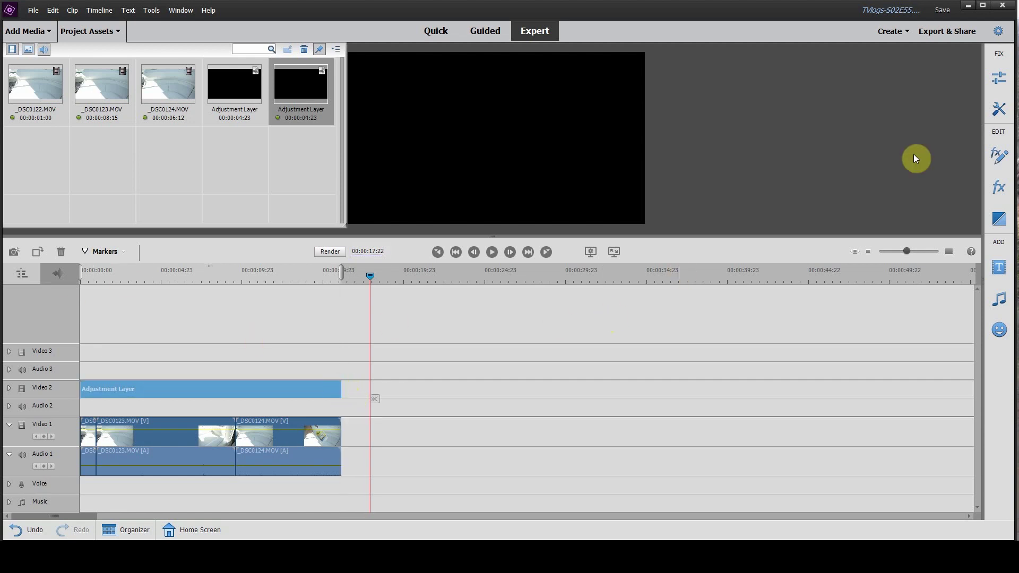
# Apply the bottom-right Lighting Exposure preset from Adjustments to darken the boat footage.
pyautogui.click(996, 78)
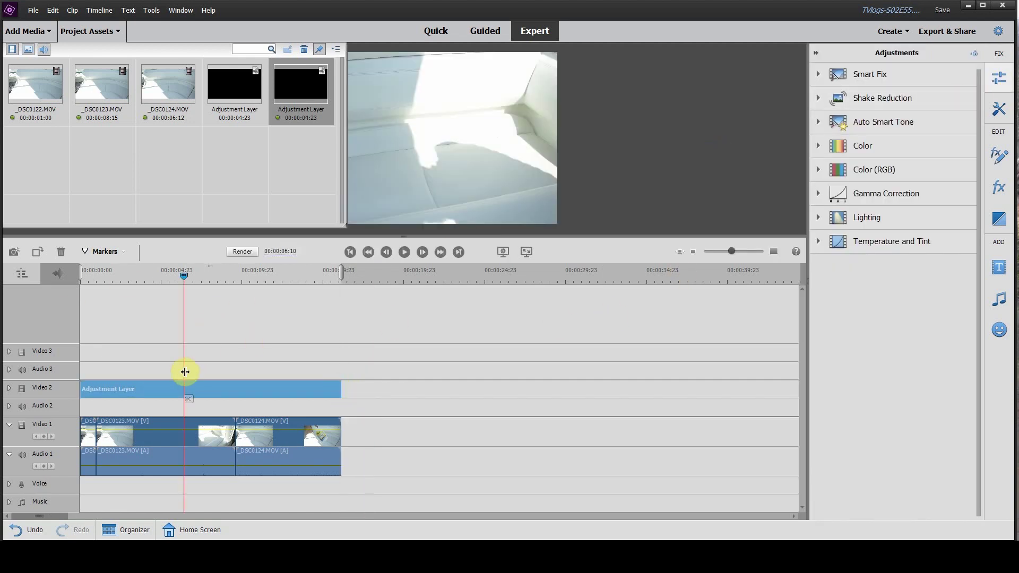
pyautogui.click(998, 109)
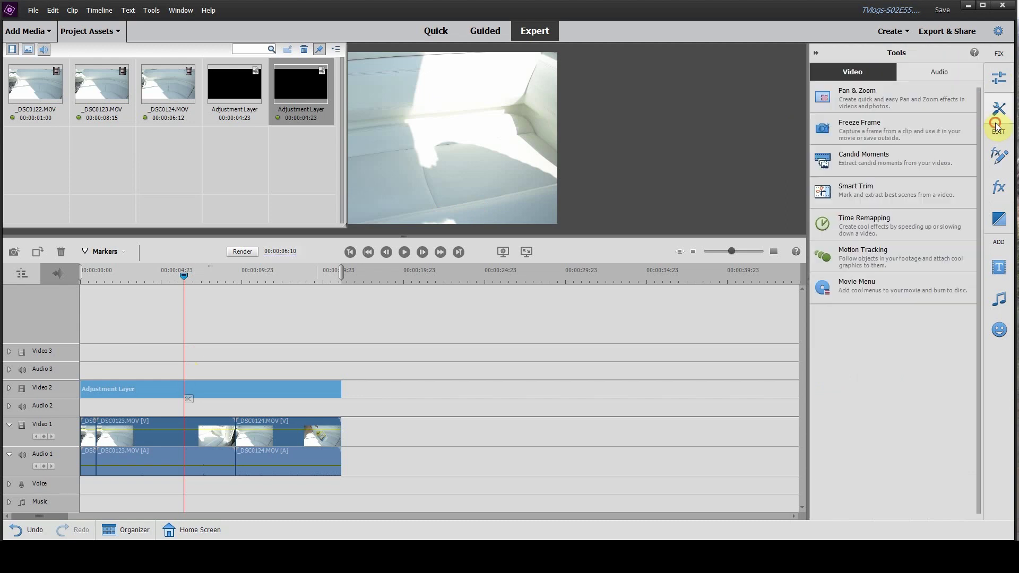
pyautogui.click(1005, 76)
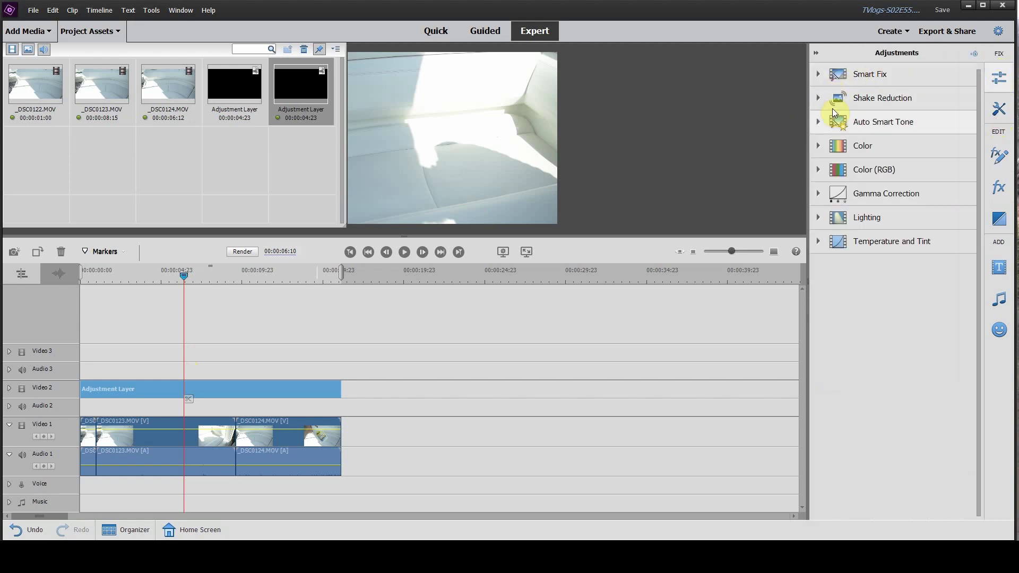
pyautogui.click(831, 222)
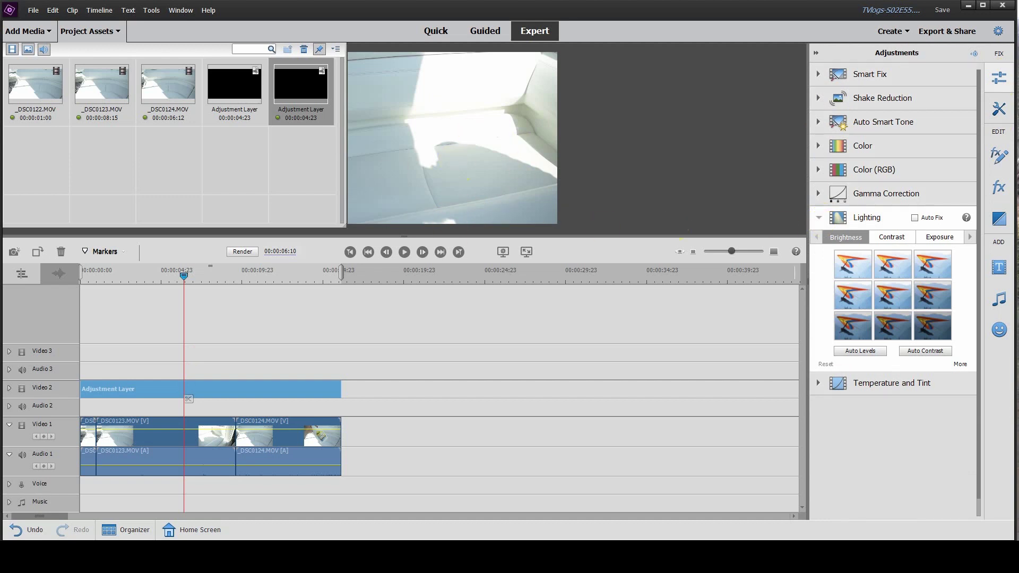
pyautogui.click(938, 237)
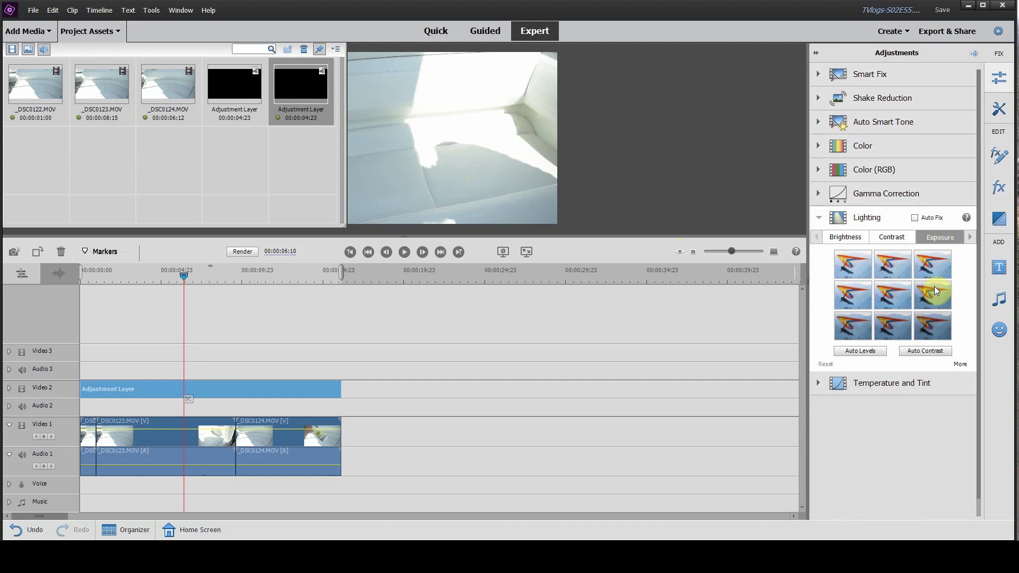
pyautogui.click(936, 333)
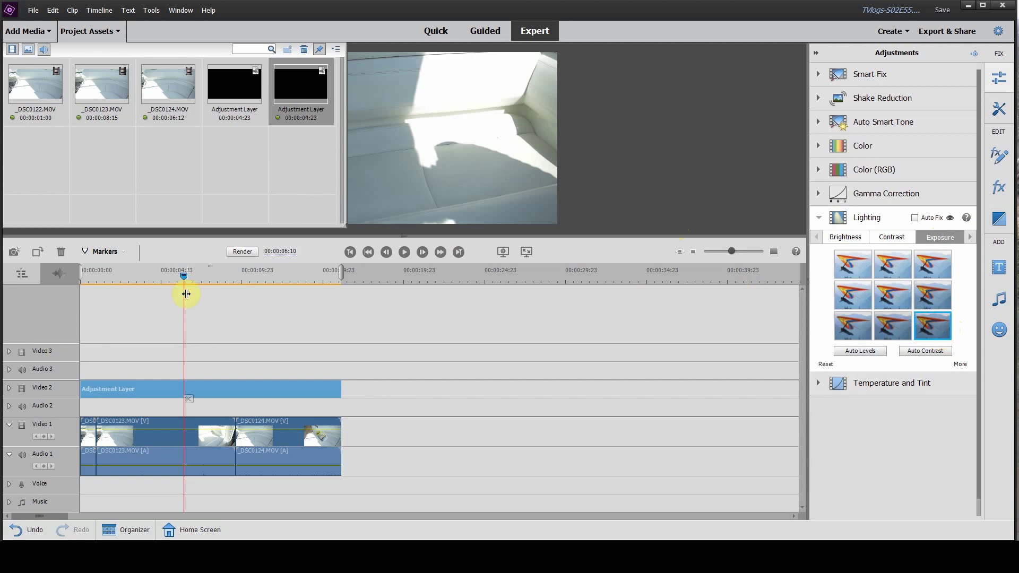
# Shorten the adjustment layer and scrub to compare the uncovered, brighter footage.
pyautogui.moveTo(183, 277); pyautogui.dragTo(276, 280)
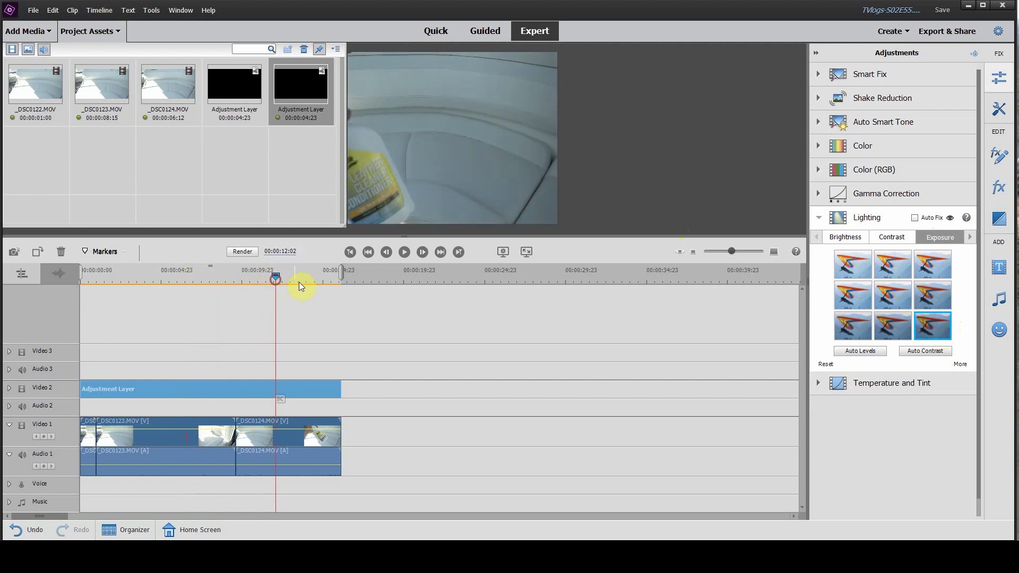
pyautogui.moveTo(338, 395); pyautogui.dragTo(263, 395)
pyautogui.moveTo(275, 276)
pyautogui.mouseDown()
pyautogui.moveTo(242, 280)
pyautogui.moveTo(275, 282)
pyautogui.moveTo(266, 281)
pyautogui.mouseUp()
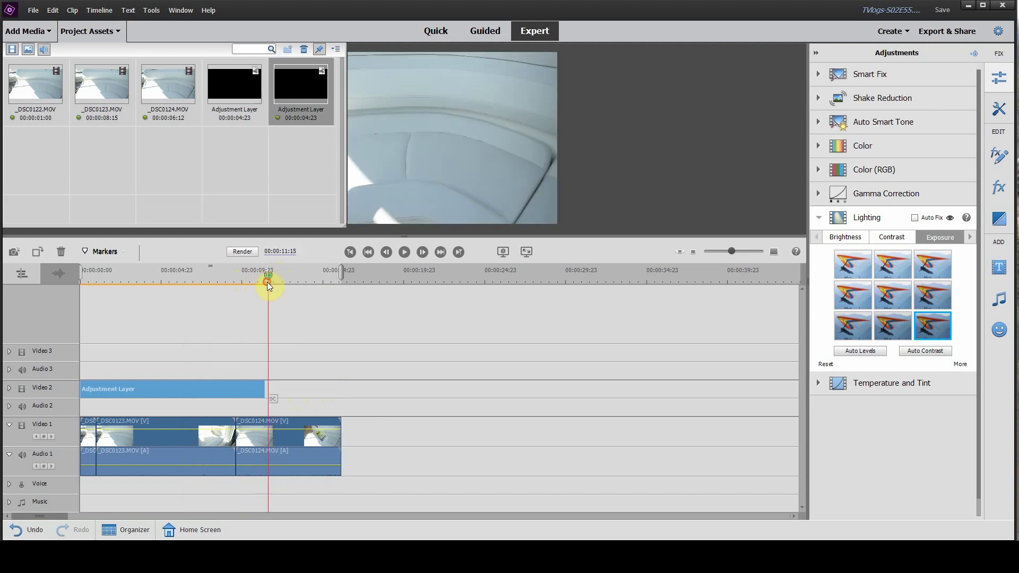
# Re-extend the adjustment layer to the clips' end, return to start, and bring up Panel options > New Item.
pyautogui.moveTo(265, 388); pyautogui.dragTo(341, 389)
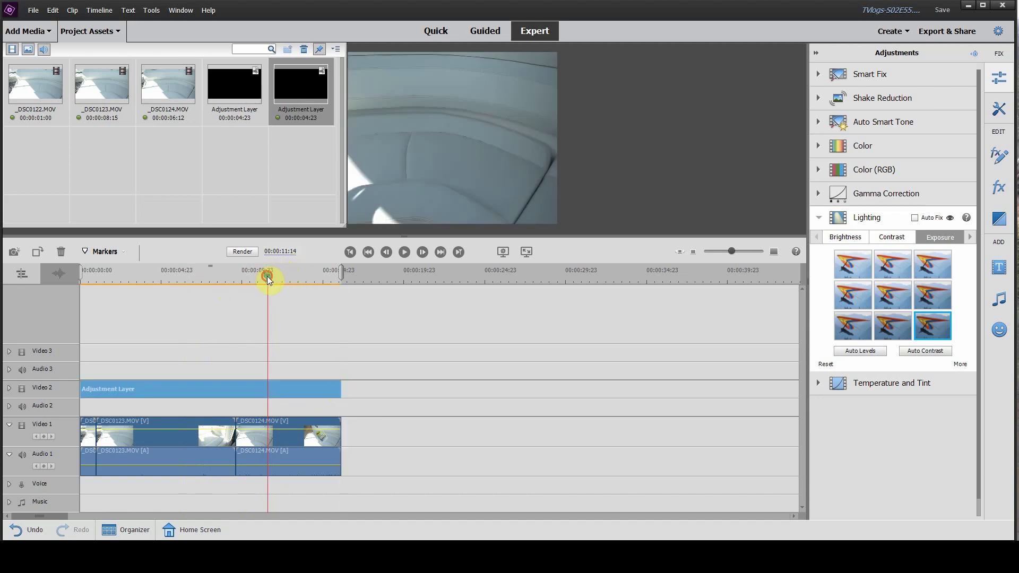
pyautogui.moveTo(266, 276); pyautogui.dragTo(294, 303)
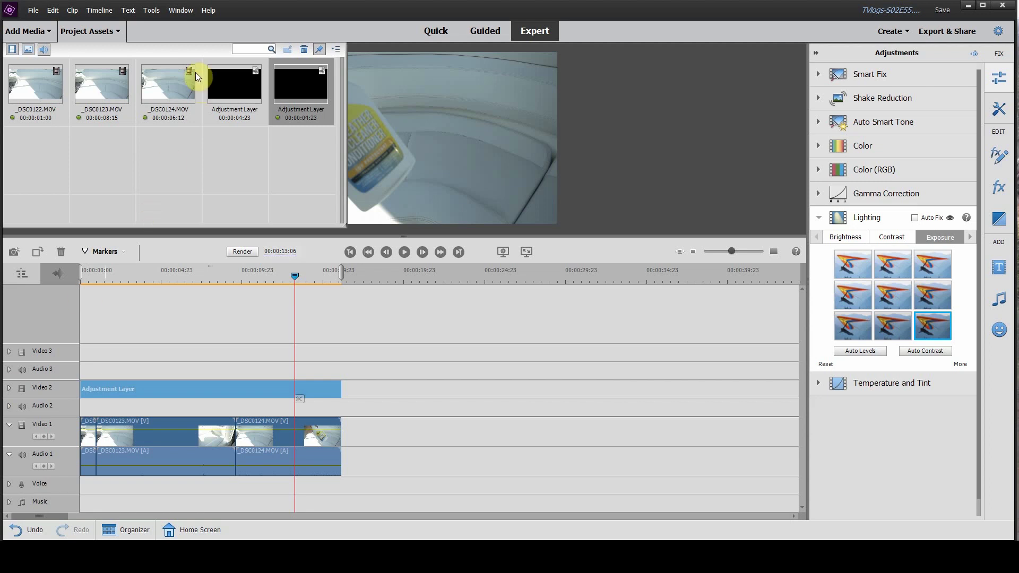
pyautogui.click(336, 49)
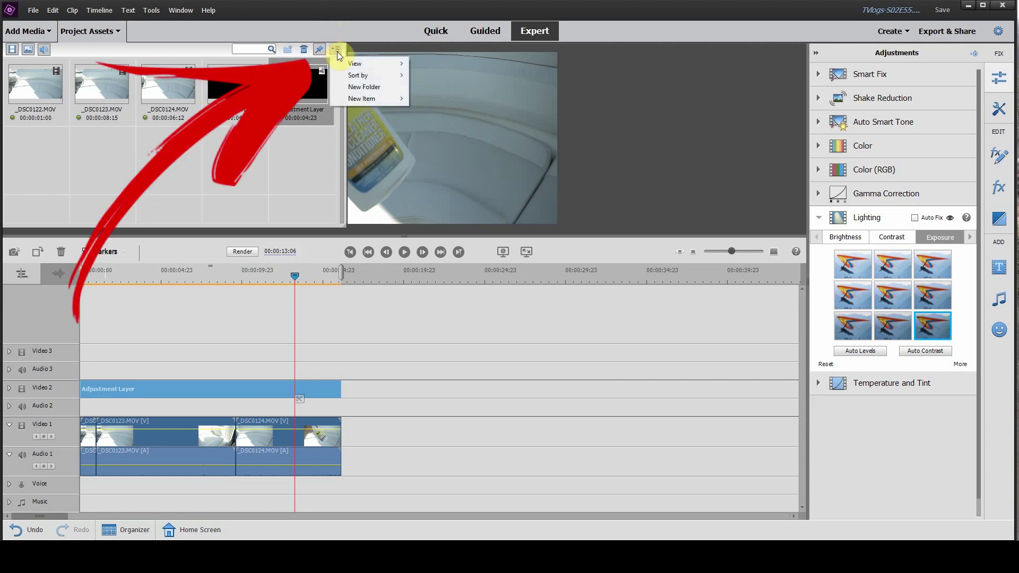
pyautogui.moveTo(369, 100)
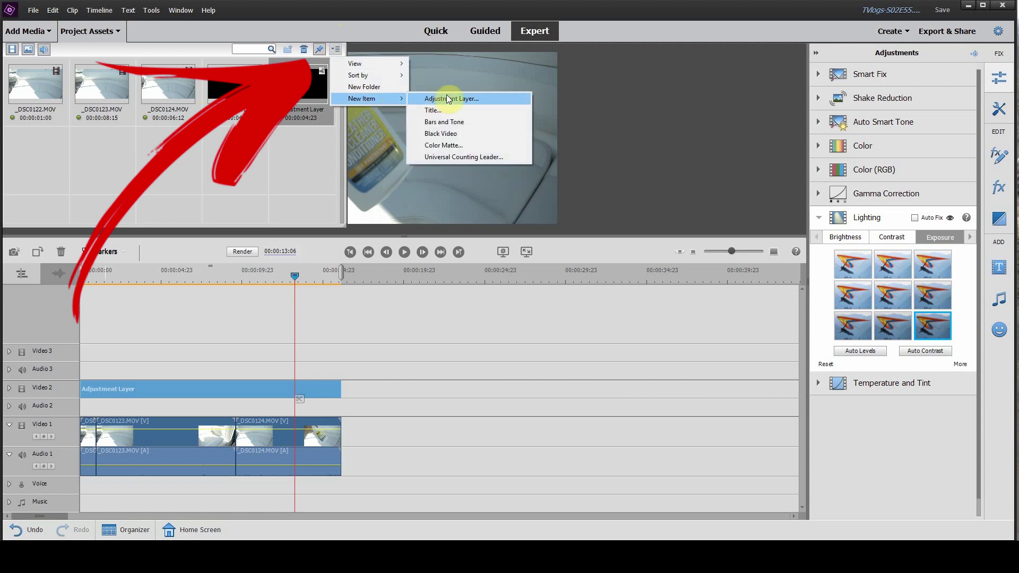